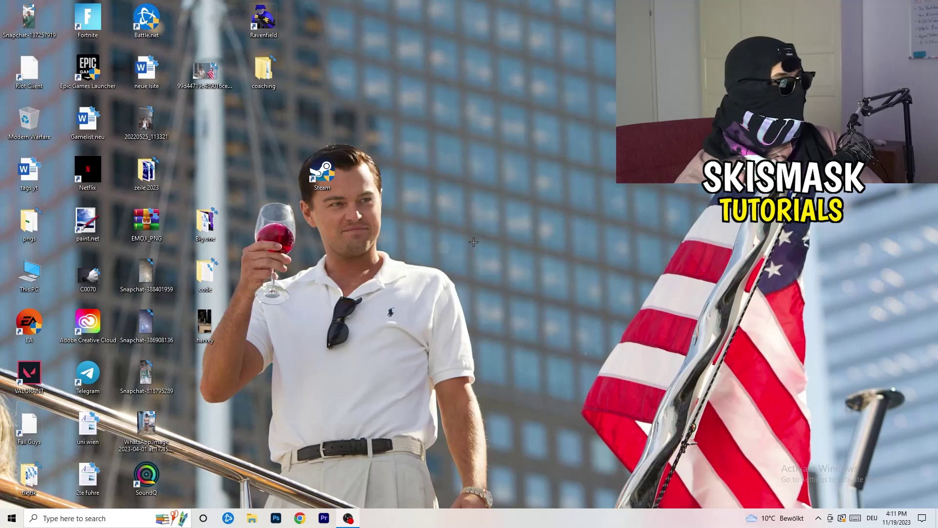
Launch NVIDIA Control Panel from the desktop right-click menu
right_click(460, 215)
right_click(536, 158)
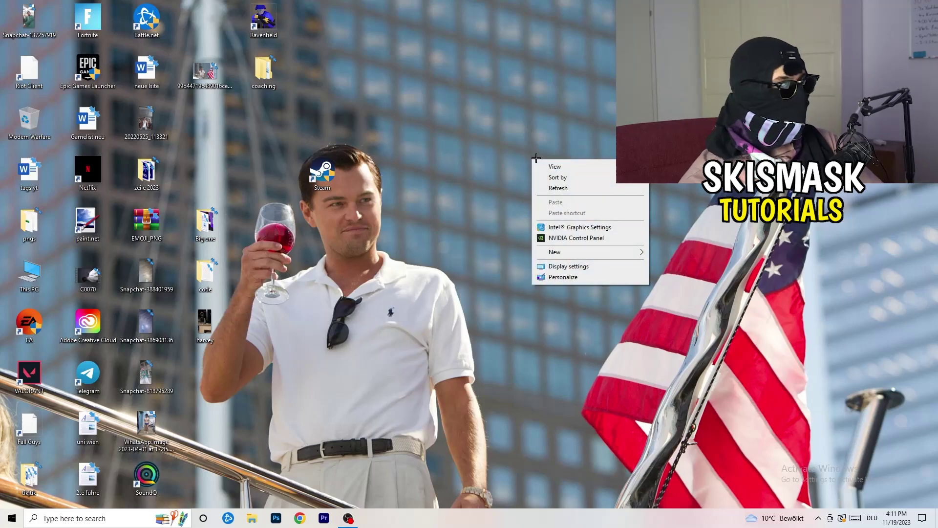
left_click(587, 236)
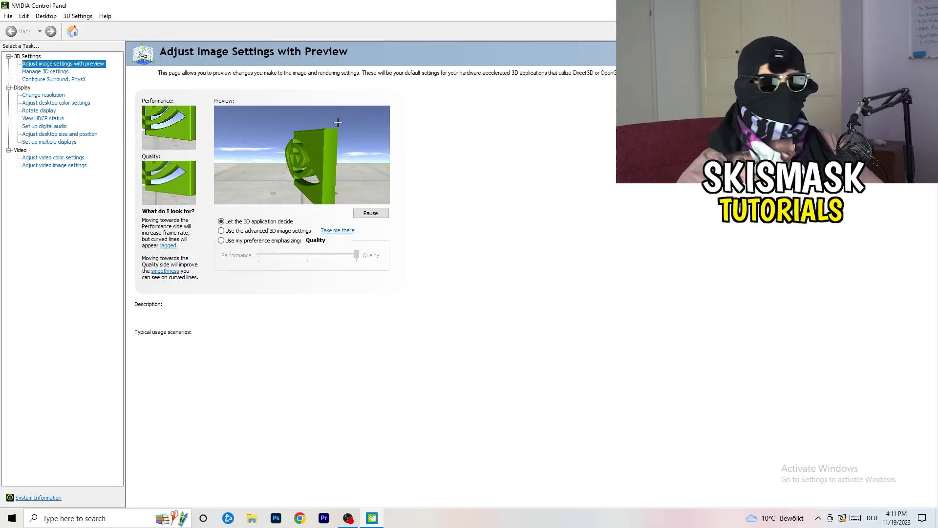
mouse_move(260, 239)
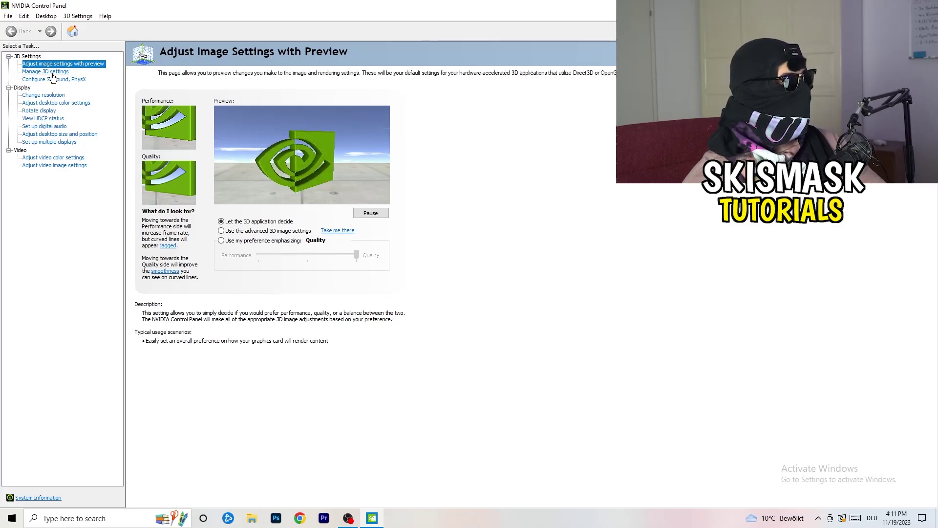
View the Change Resolution page showing 1920×1080 native at 60Hz
left_click(37, 94)
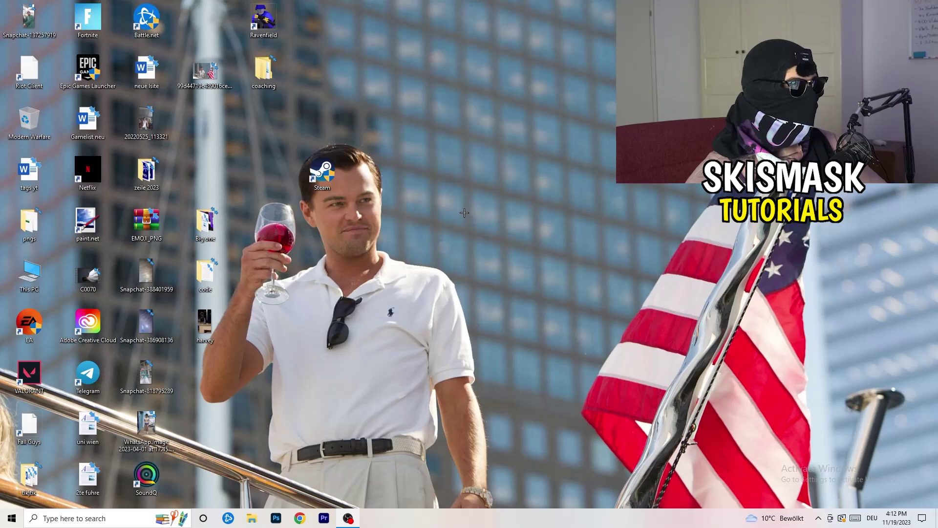
Go from the Start menu to Settings > System > Display
left_click(10, 519)
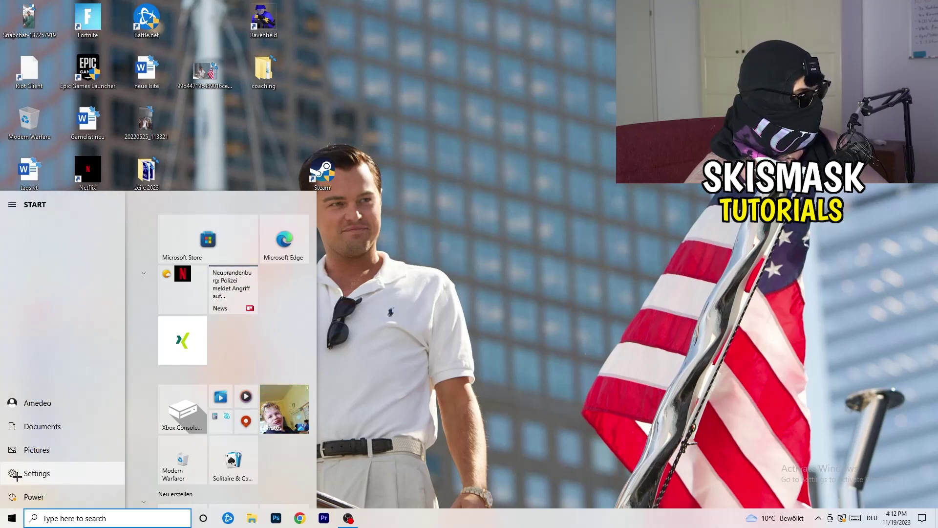
left_click(14, 474)
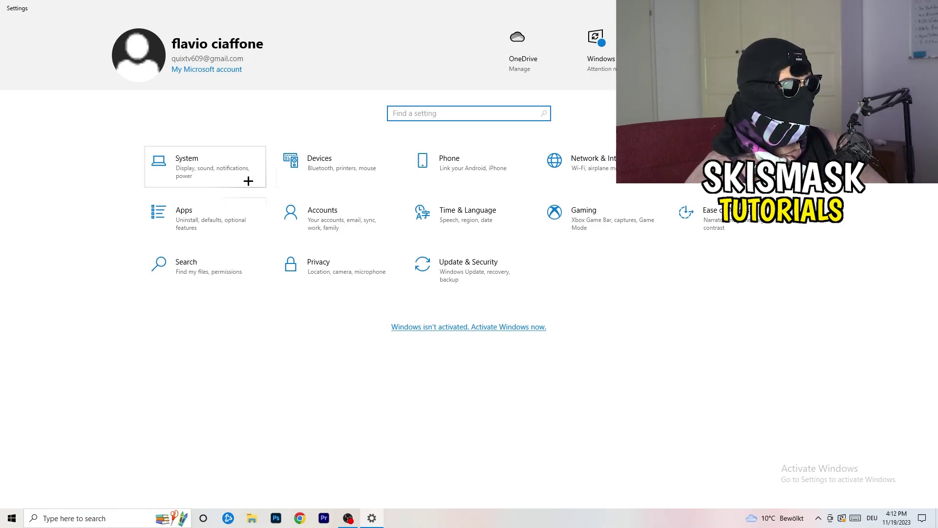
left_click(230, 169)
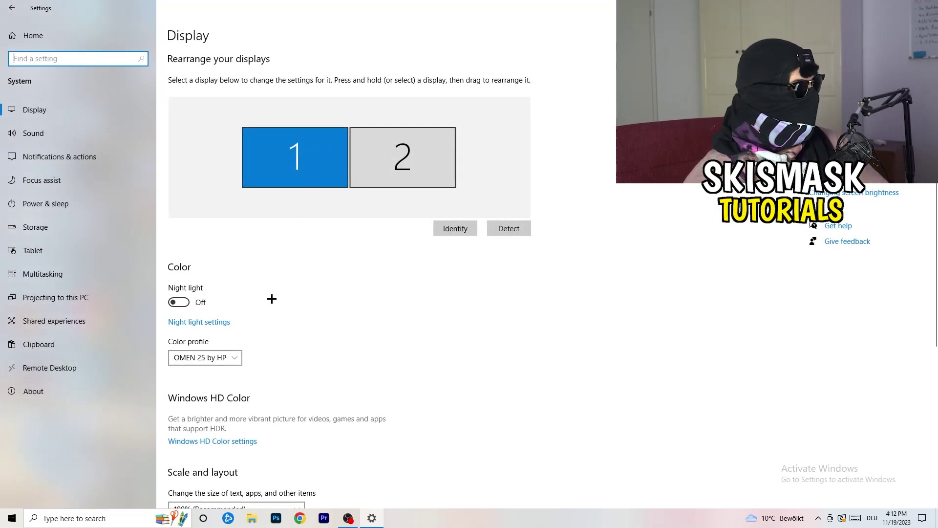
left_click(295, 45)
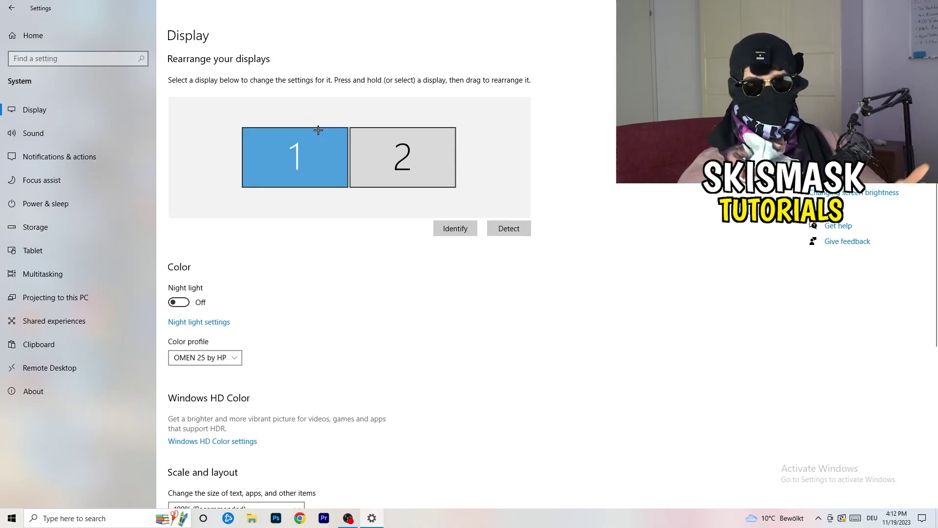
scroll(308, 233, "down", 5)
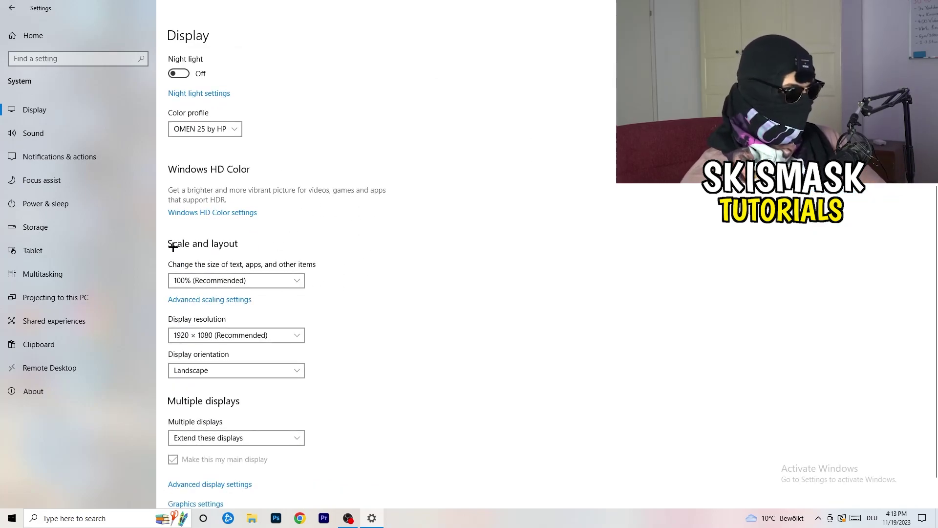
left_click(270, 284)
left_click(486, 302)
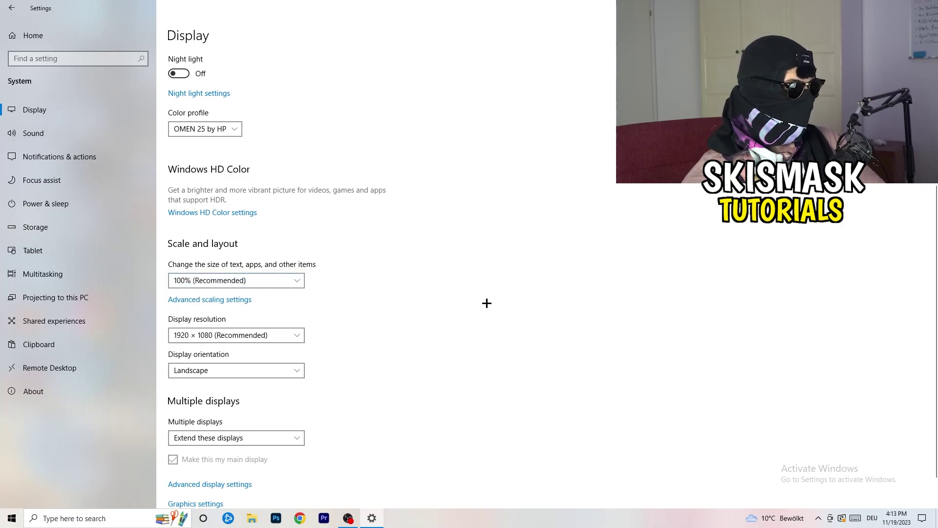
left_click(286, 284)
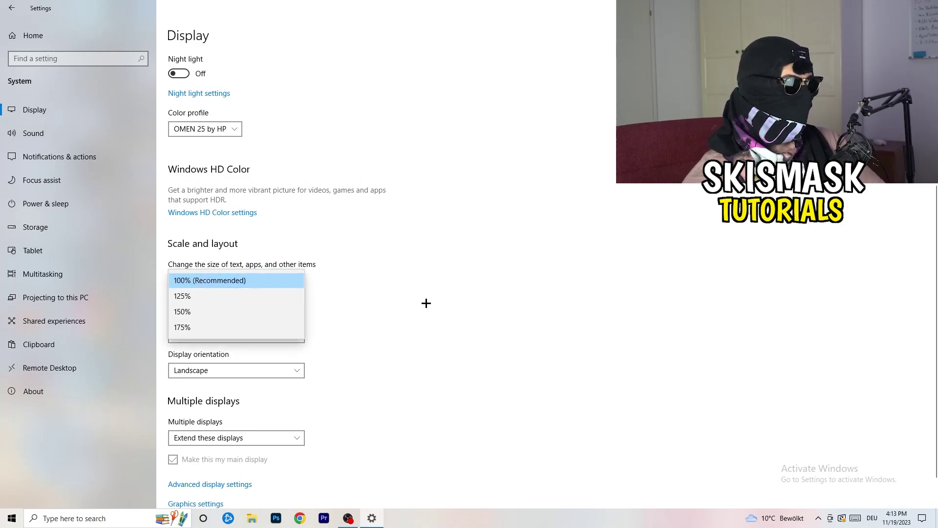
left_click(426, 302)
scroll(427, 303, "down", 1)
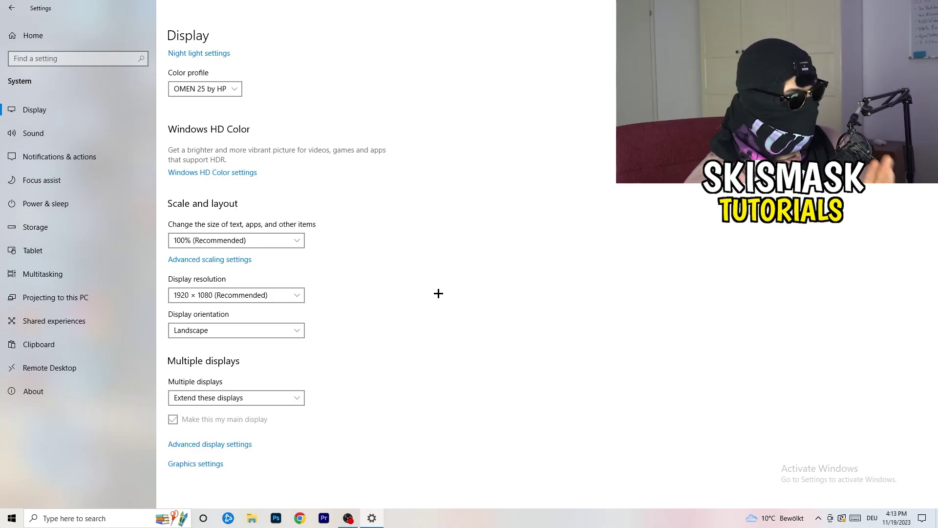
left_click(299, 296)
left_click(372, 277)
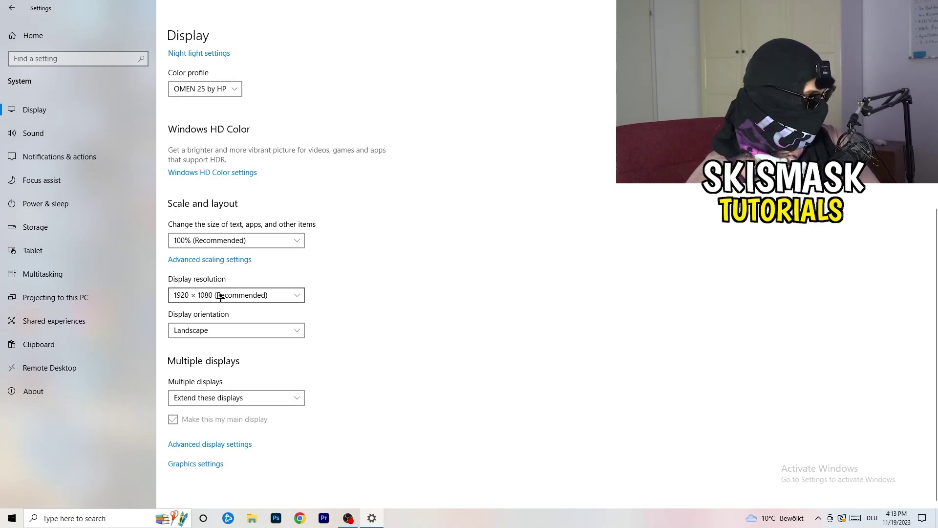
Go to Power & sleep and list the additional power plans, keeping Balanced active
left_click(65, 203)
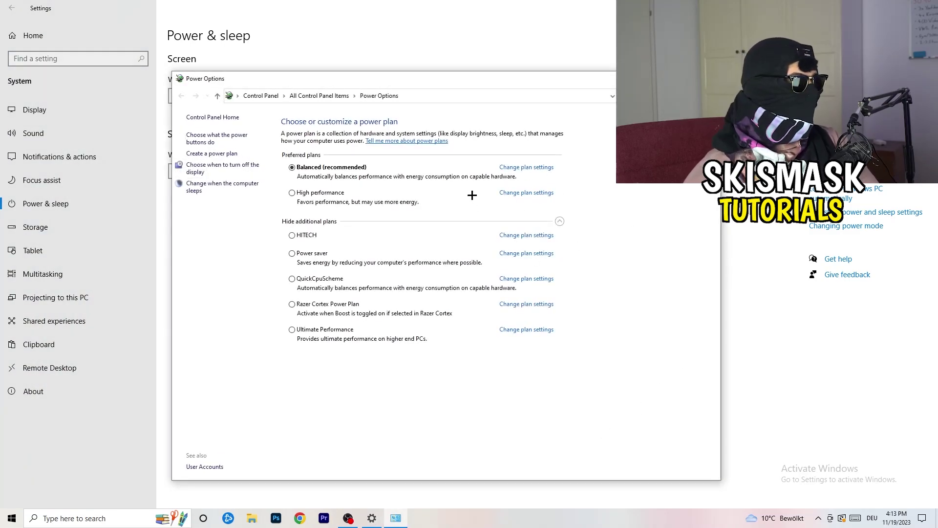
double_click(561, 221)
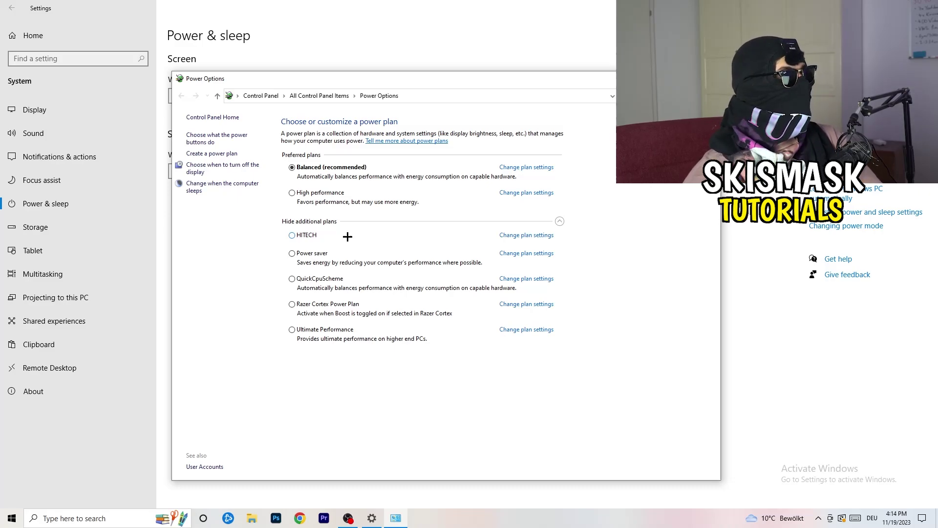
Close Power Options and go to the Storage Sense configuration page
left_click(708, 79)
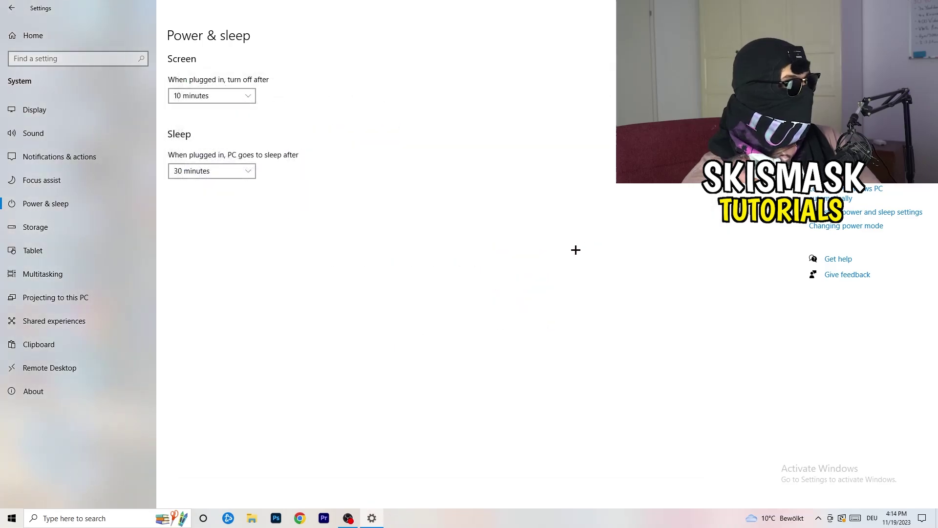
left_click(96, 232)
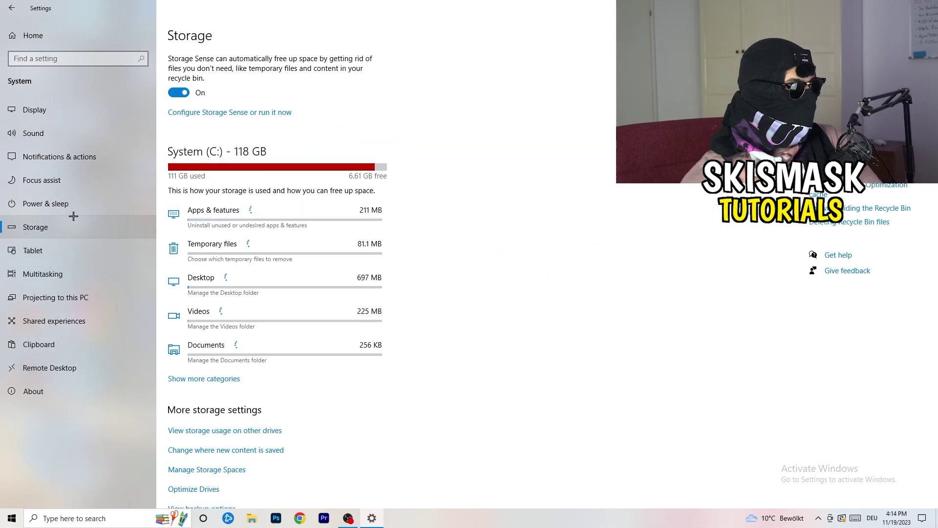
left_click(222, 113)
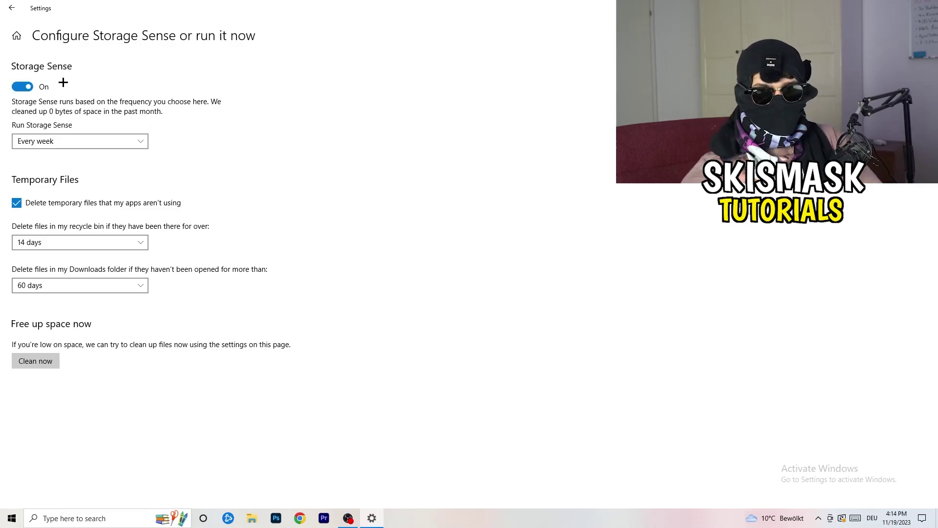
Keep Storage Sense running every week
left_click(96, 140)
left_click(225, 143)
left_click(67, 141)
left_click(320, 137)
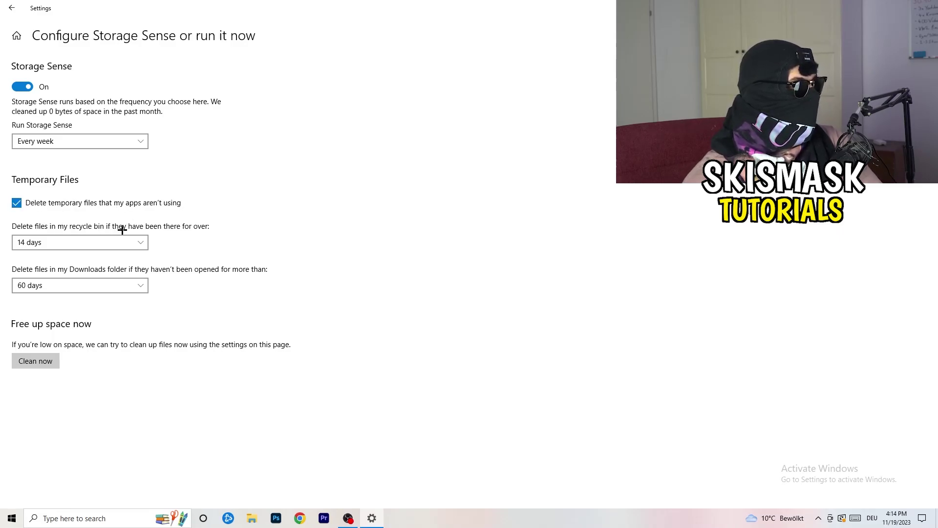
Keep recycle bin cleanup at 14 days and Downloads cleanup at 60 days
key("alt+Down")
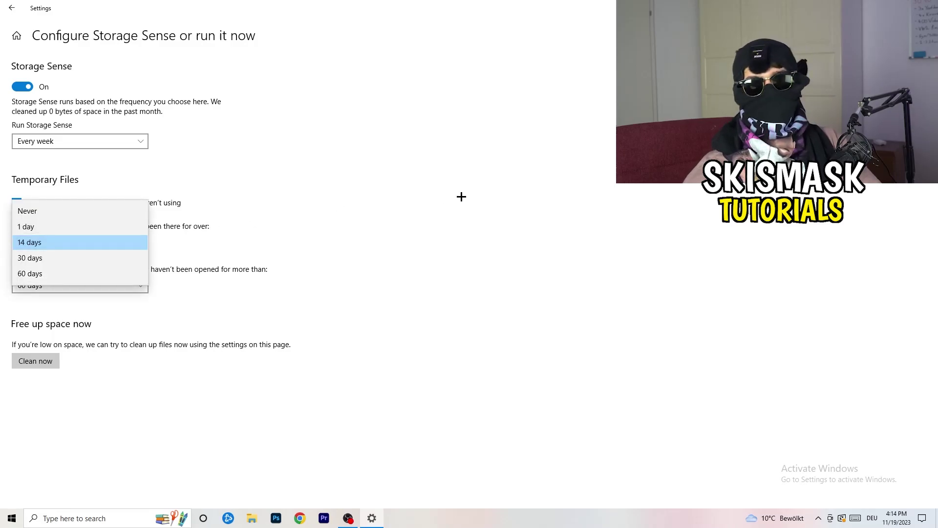
left_click(412, 218)
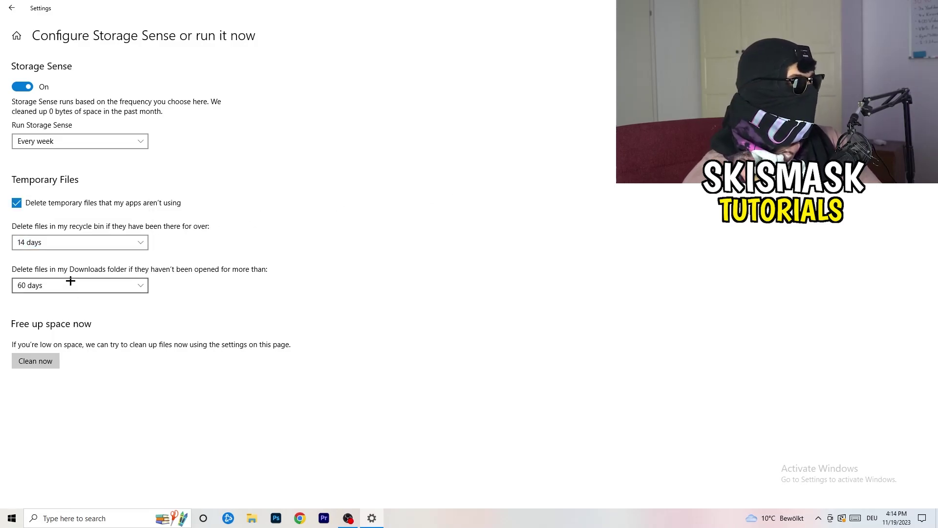
left_click(127, 284)
left_click(446, 218)
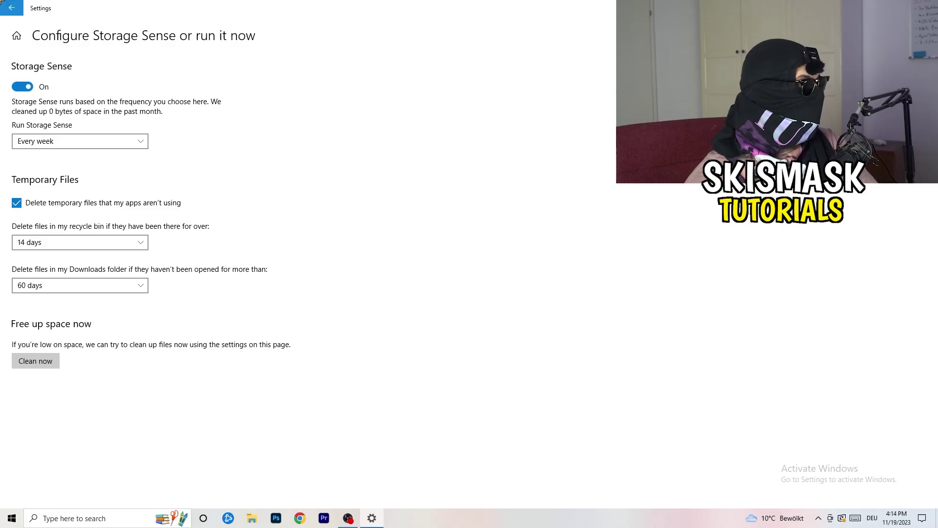
Go from Storage Sense to Gaming > Captures, where background and audio recording are off
left_click(11, 8)
left_click(11, 8)
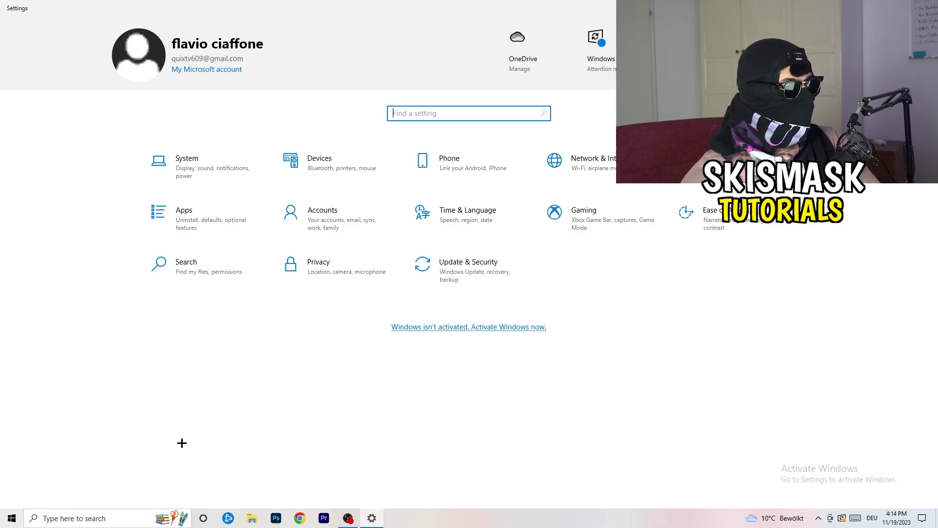
left_click(622, 218)
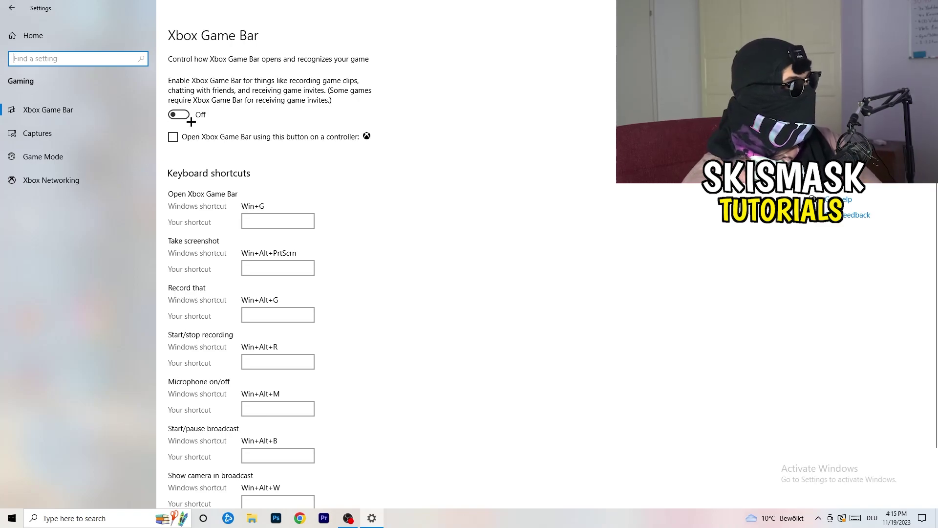
left_click(37, 133)
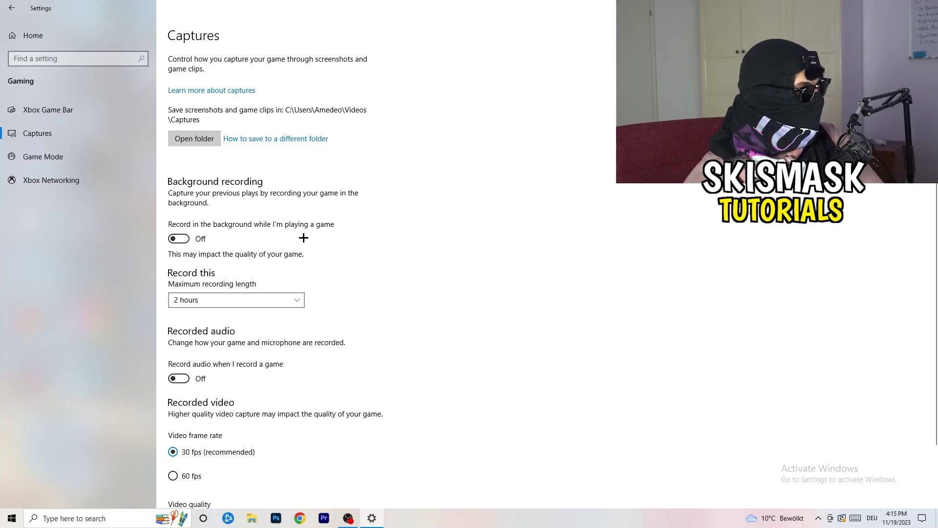
scroll(304, 237, "down", 2)
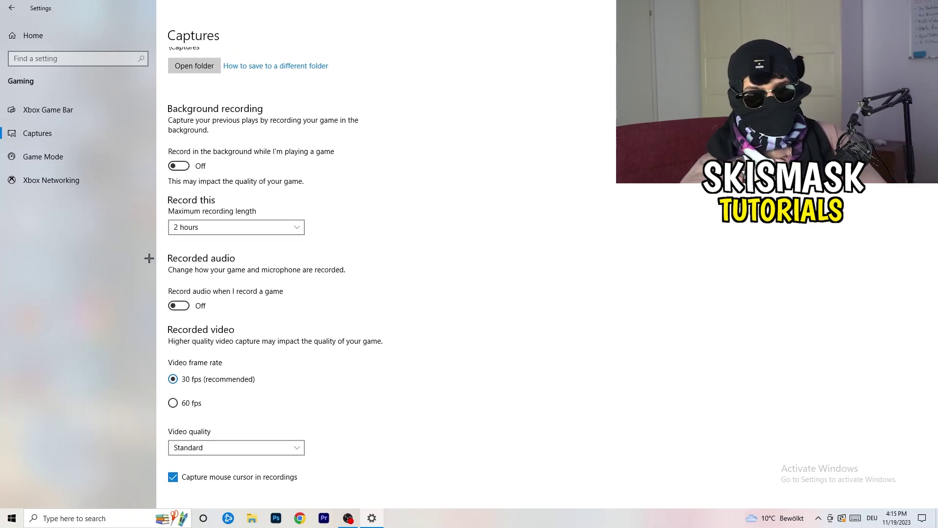
Confirm Game Mode is on, then close Settings with Alt+F4
left_click(85, 161)
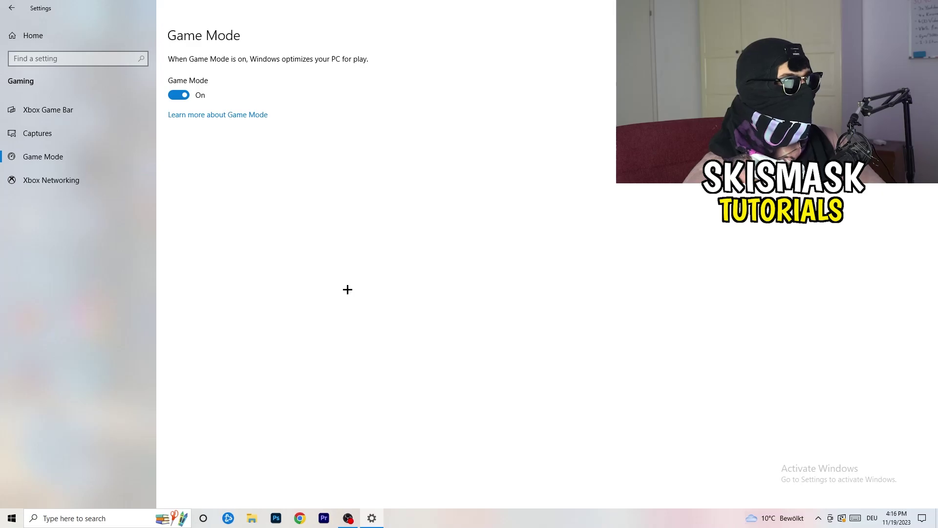
key("alt+F4")
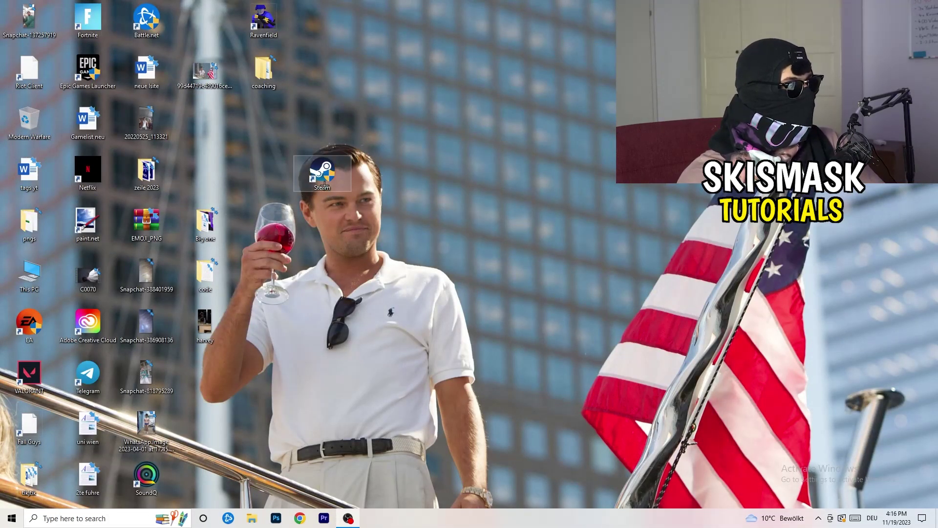
Move the Steam shortcut right and bring up its Properties window
mouse_move(322, 172)
left_mouse_down()
mouse_move(497, 175)
mouse_move(439, 173)
left_mouse_up()
right_click(446, 172)
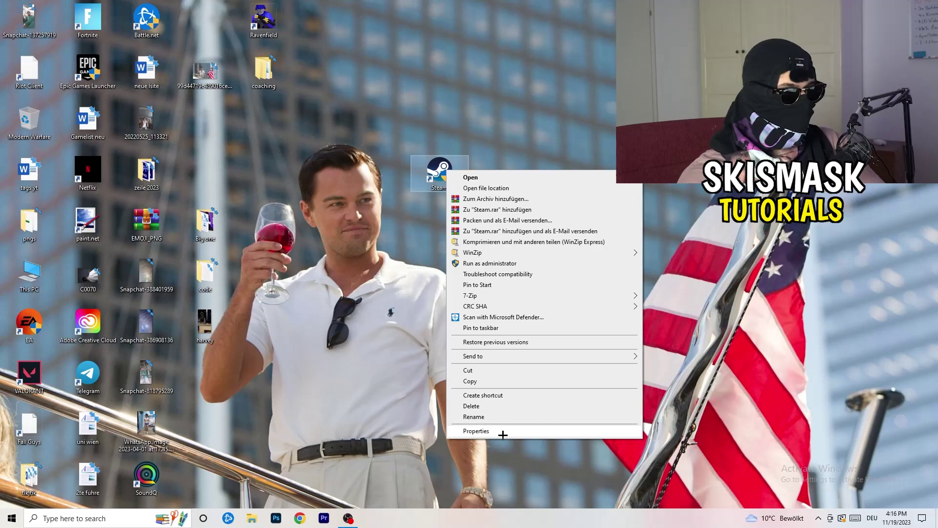
left_click(476, 431)
left_click_drag(513, 180, 333, 89)
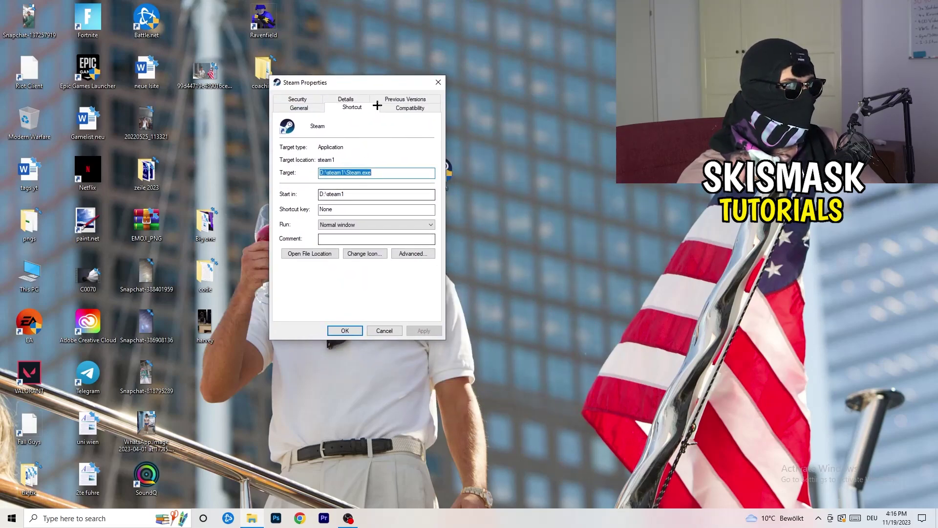
Review Windows 8 compatibility mode and administrator rights, then cancel without changes
left_click(392, 107)
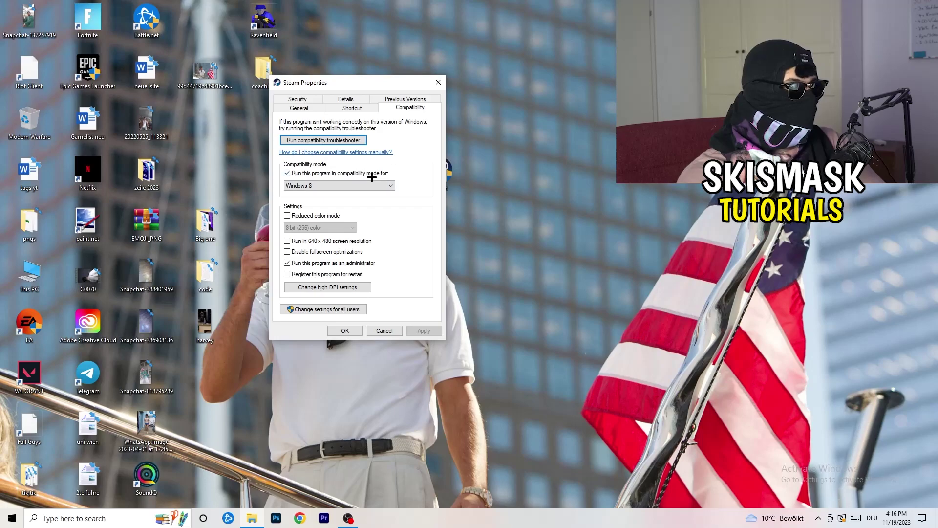
left_click(390, 186)
left_click(421, 183)
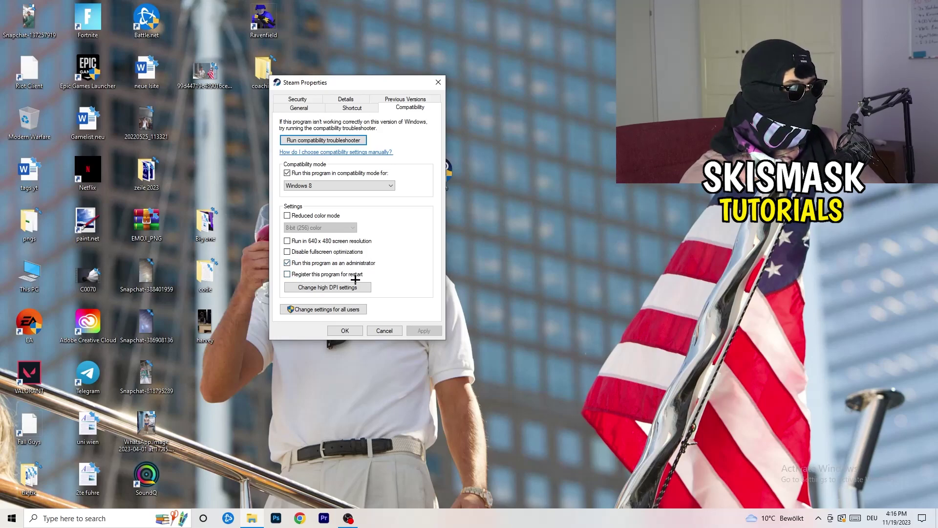
left_click(397, 334)
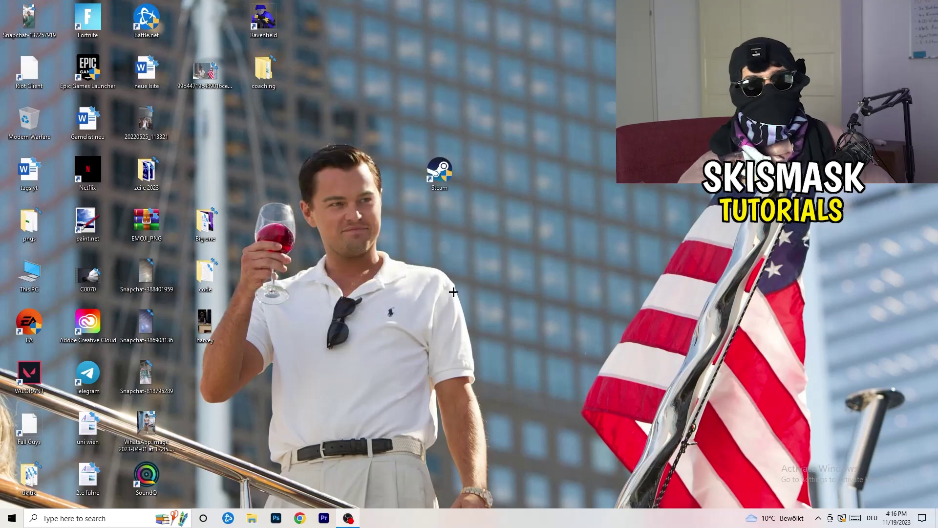
Nudge the Steam shortcut, then recheck its compatibility properties and close them
left_click_drag(439, 173, 498, 172)
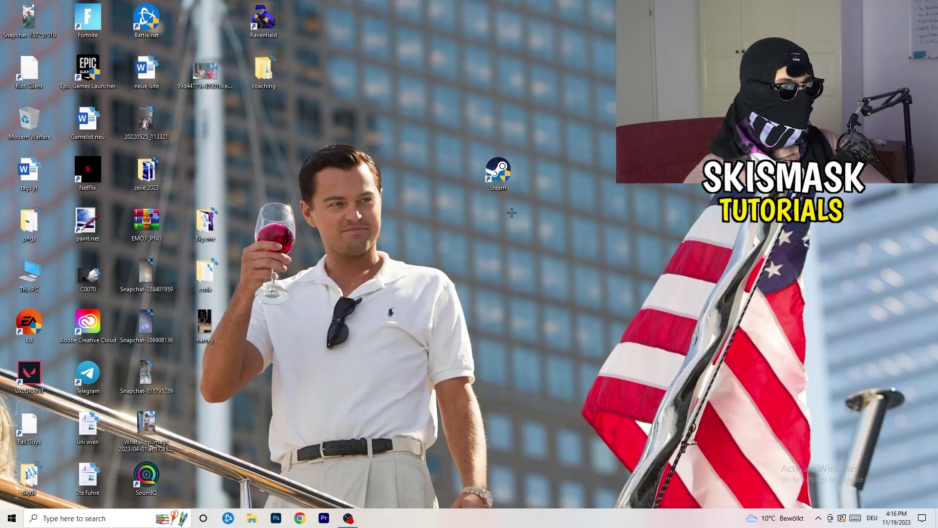
left_click_drag(497, 172, 440, 171)
right_click(438, 171)
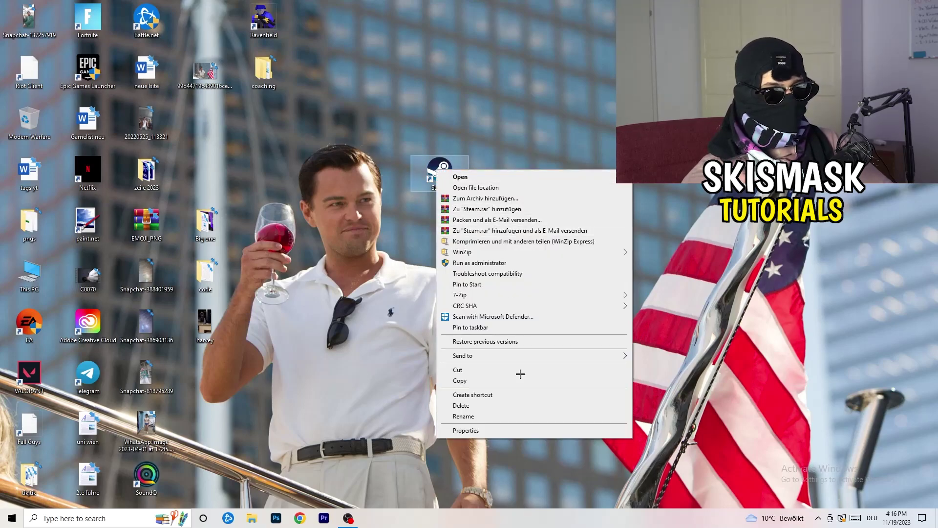
left_click(504, 430)
left_click(577, 200)
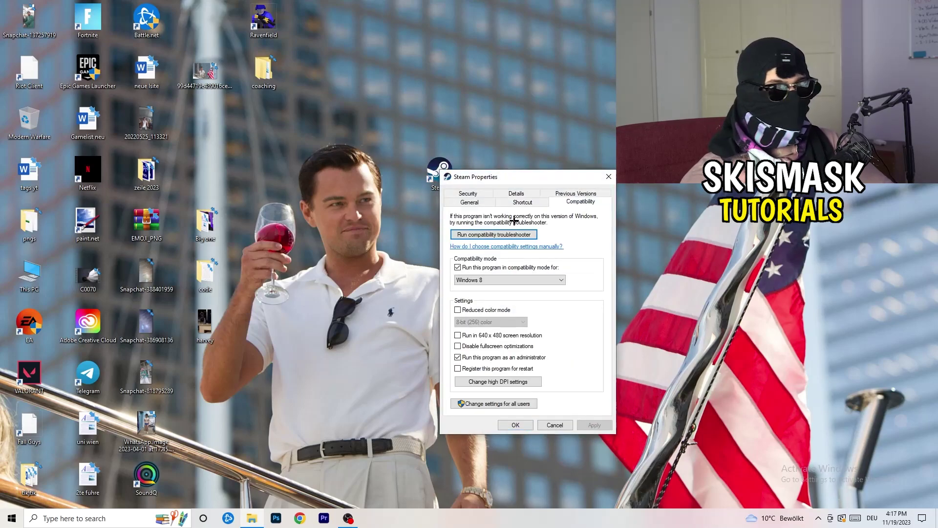
left_click(609, 177)
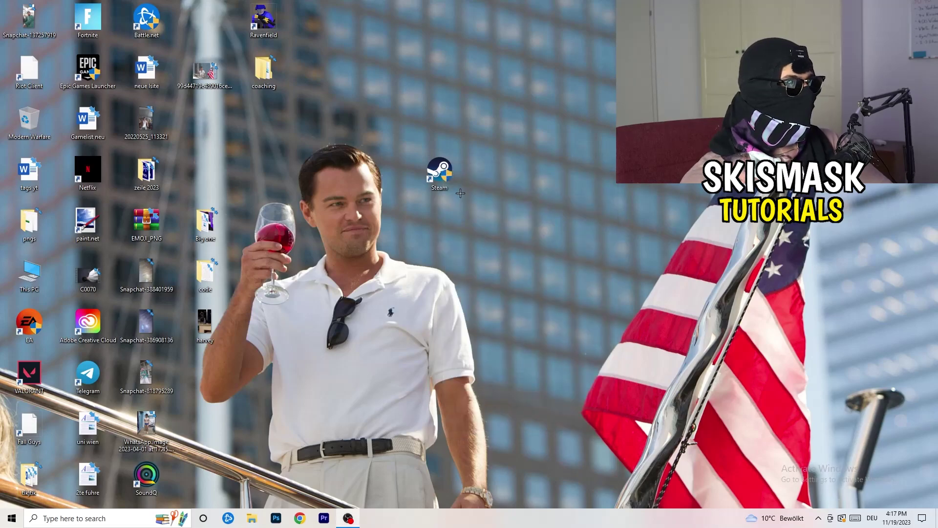
Place the Steam shortcut in the upper-left icon grid and move the taskbar up and back down
left_click_drag(440, 170, 206, 121)
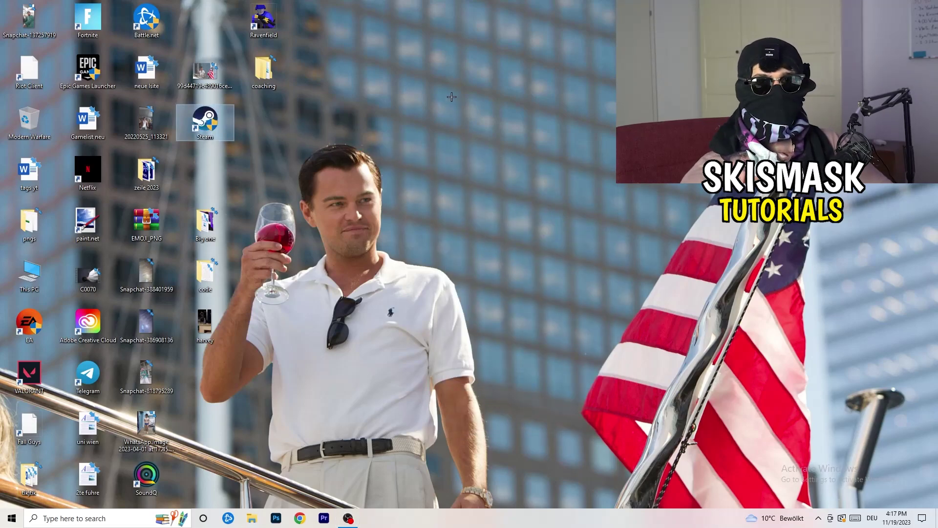
left_click_drag(550, 518, 550, 10)
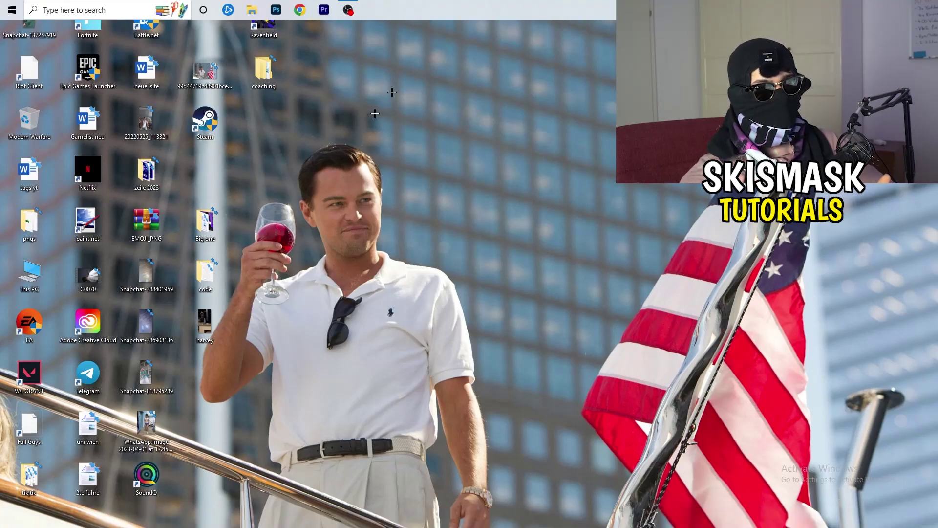
left_click_drag(392, 93, 470, 500)
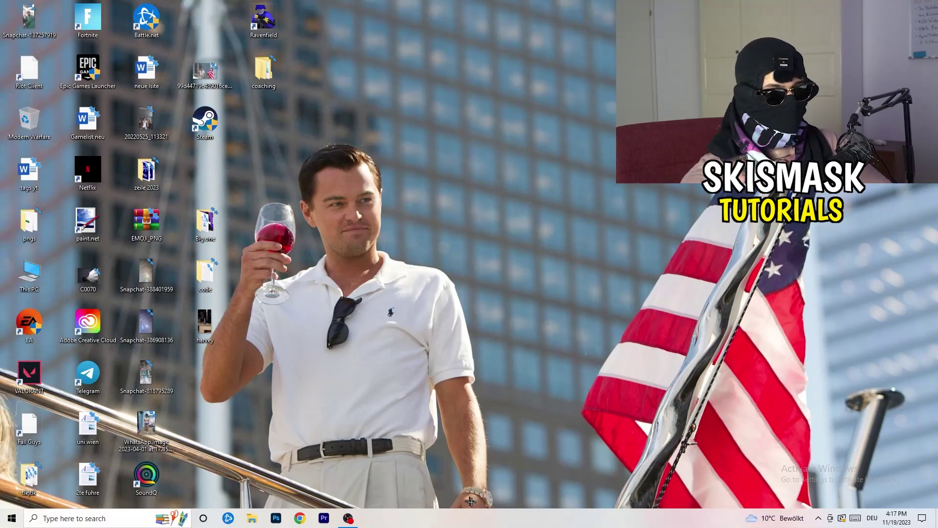
Open Task Manager maximized on Details and bring up Creative Cloud UI Helper's options
right_click(446, 523)
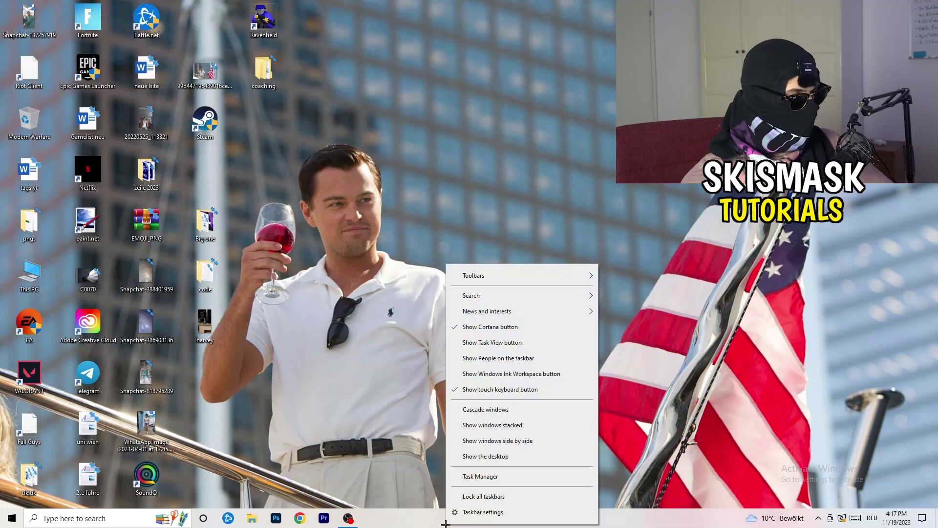
left_click(495, 478)
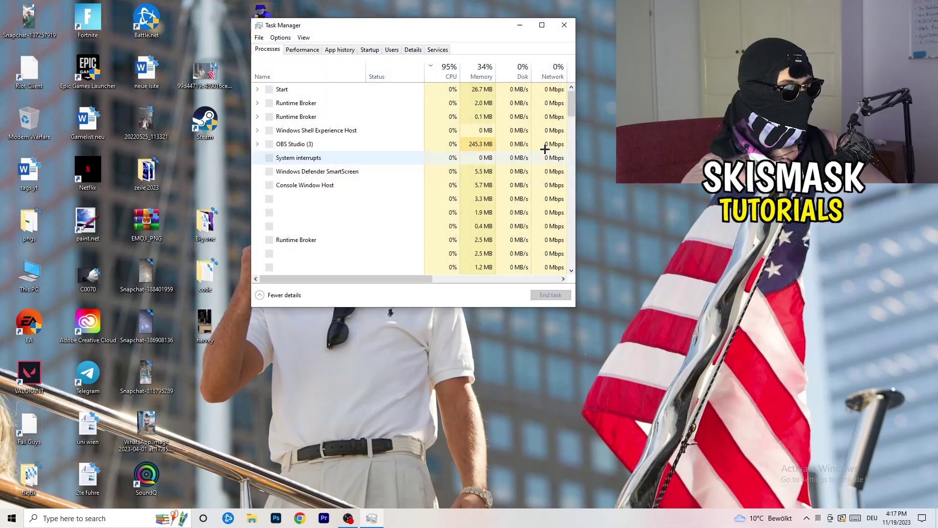
left_click(540, 26)
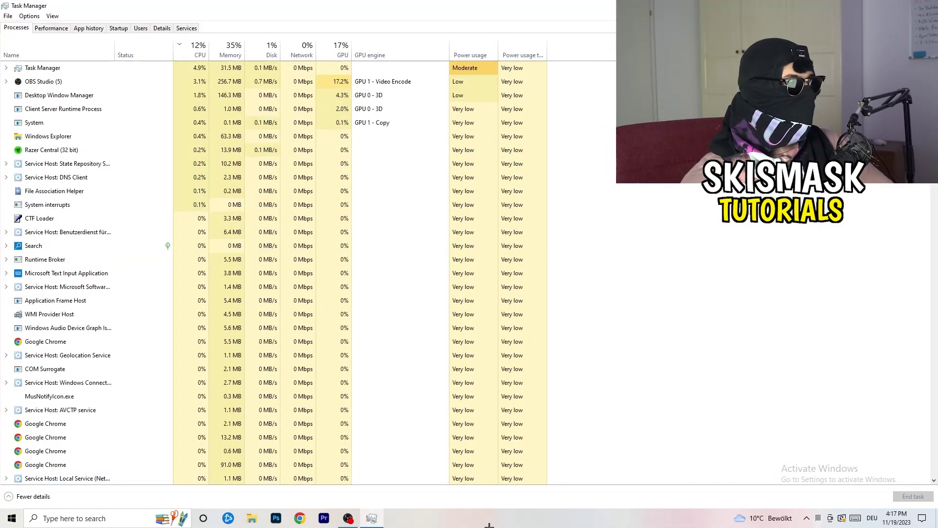
left_click(162, 30)
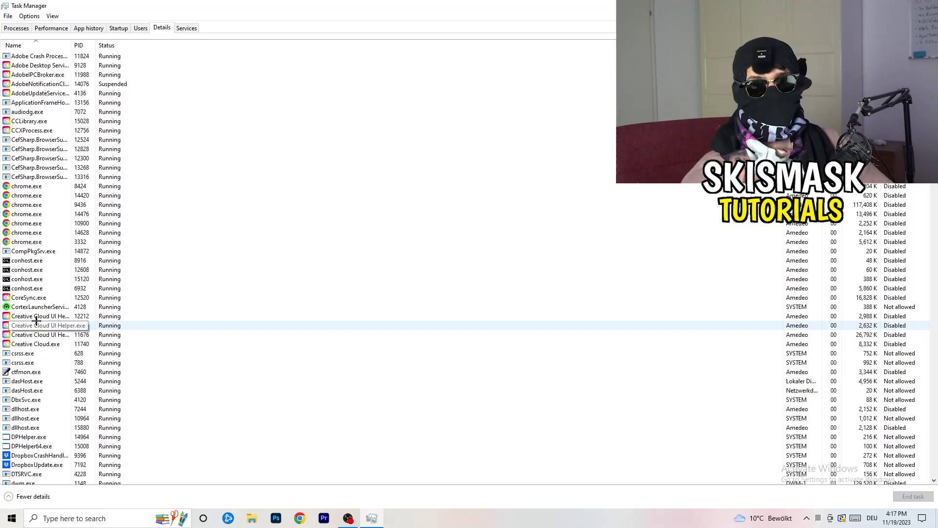
right_click(37, 317)
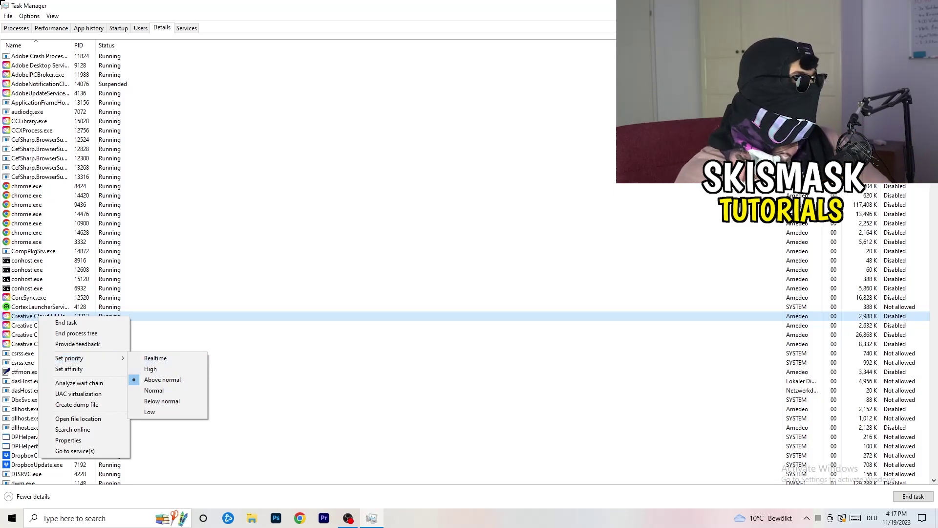
Review the startup apps, including Windows Security notification, without disabling any, then return to Processes
left_click(115, 24)
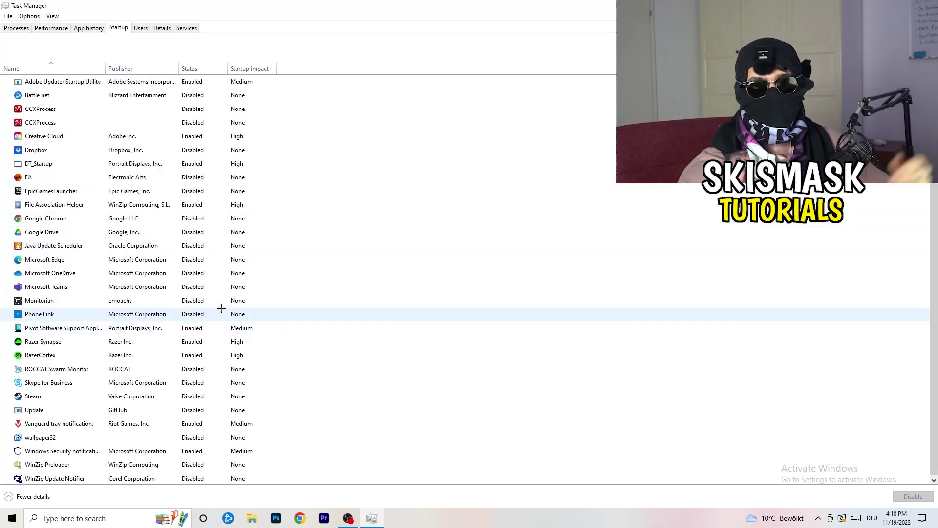
right_click(198, 450)
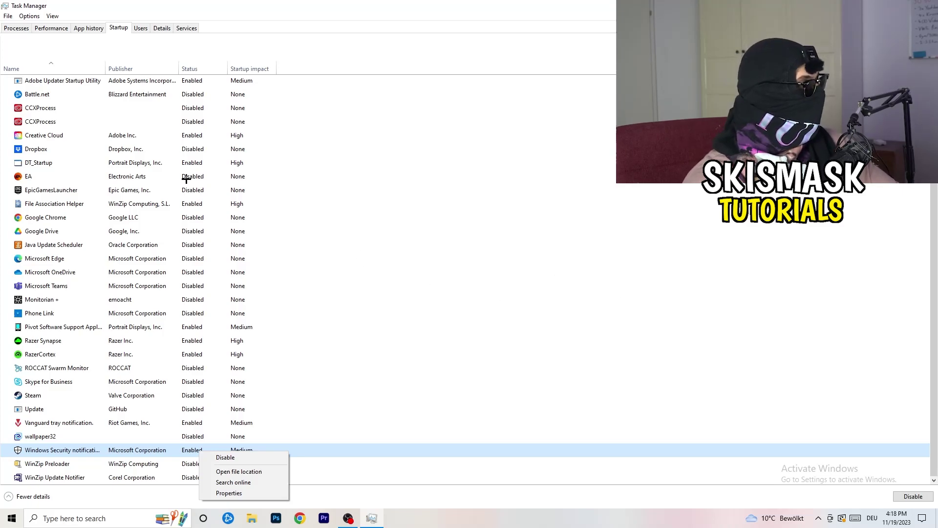
left_click(6, 29)
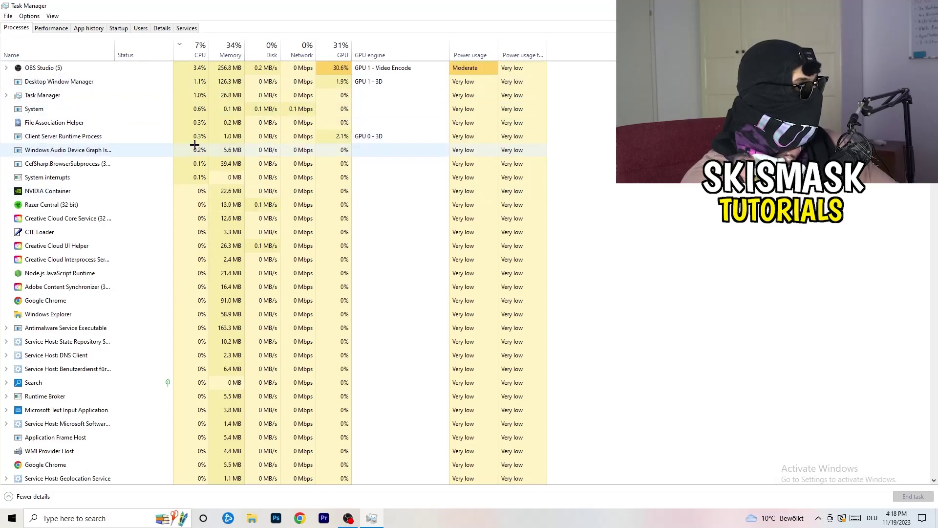
scroll(195, 143, "down", 6)
scroll(198, 142, "up", 6)
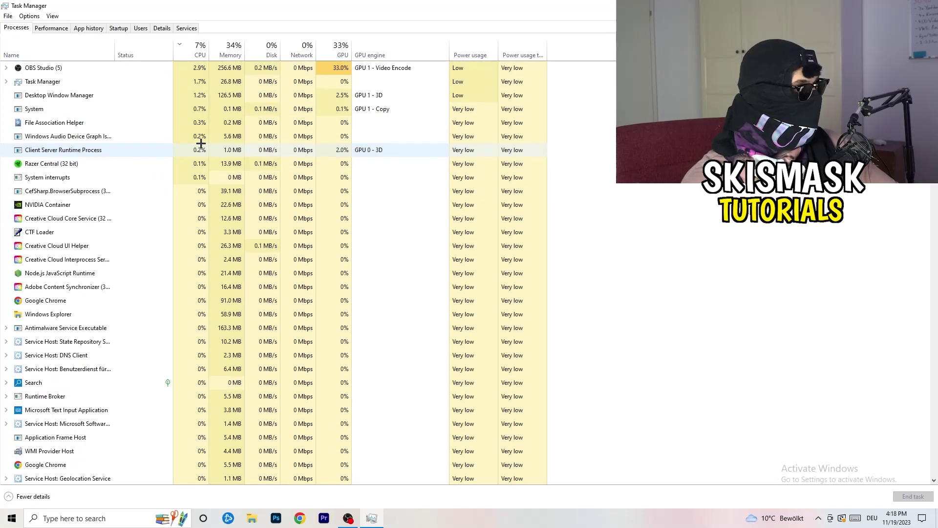
Sort processes by GPU usage and inspect OBS Studio's options without ending it
left_click(339, 54)
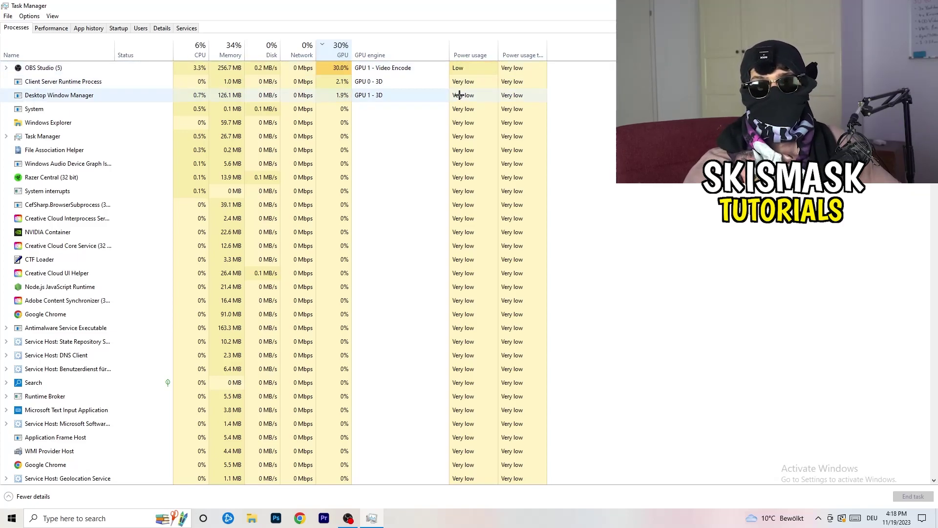
right_click(321, 68)
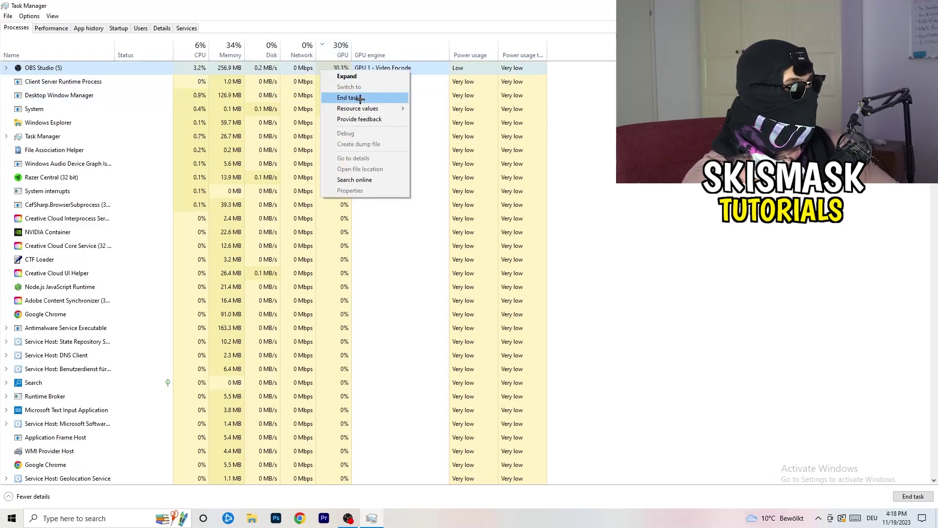
key("Escape")
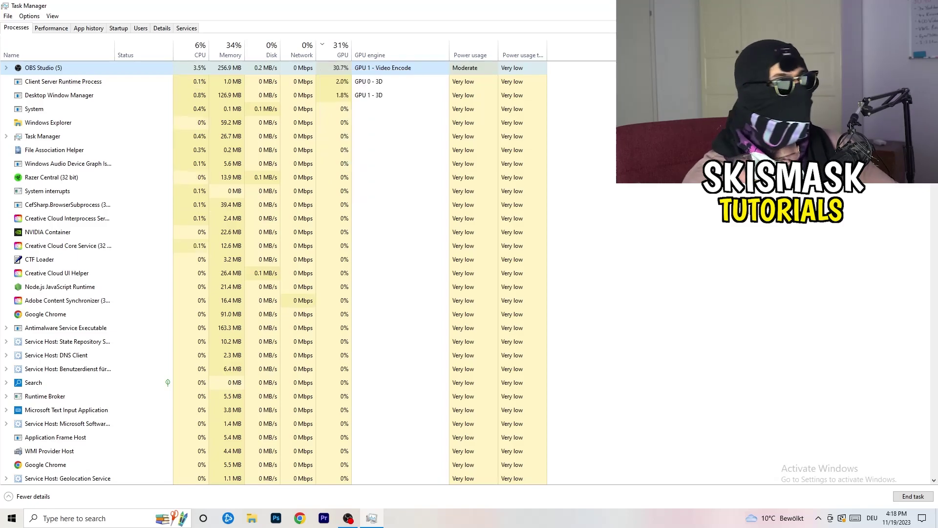
Close Task Manager with Alt+F4
key("alt+F4")
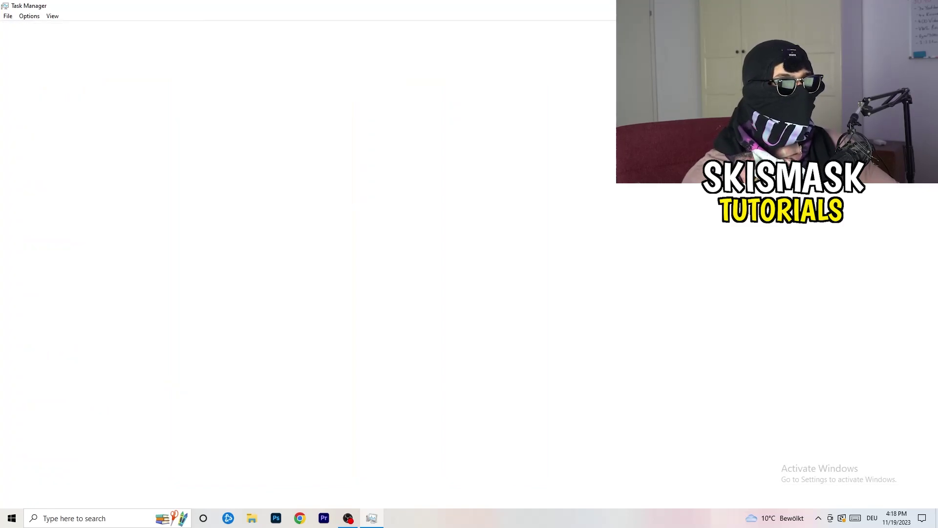